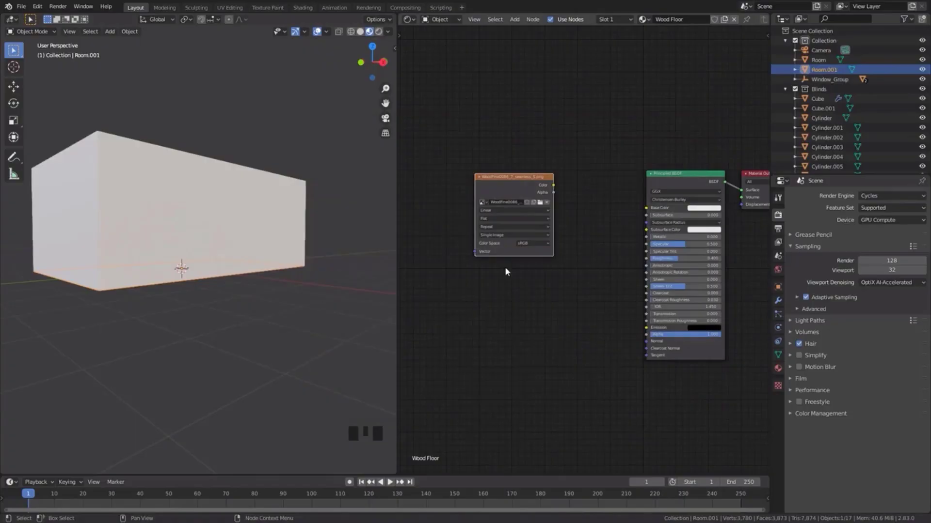
Select the room floor object and orbit the view around the room.
{"action": "left_click", "coordinate": [505, 267]}
{"action": "middle_click_drag", "start_coordinate": [202, 184], "coordinate": [201, 205]}
View through the camera and insert a Hue Saturation Value node with Value 0.200 on the texture link.
{"action": "key", "text": "KP_0"}
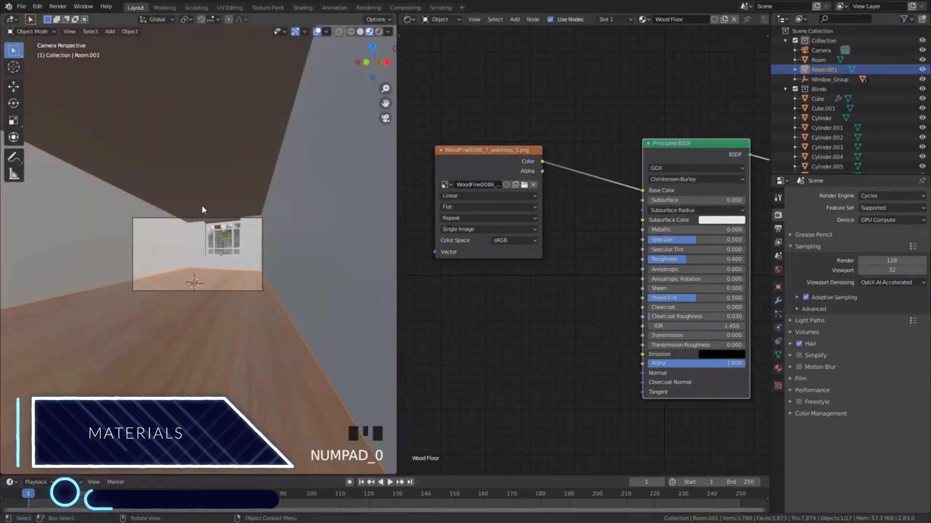
{"action": "scroll", "coordinate": [202, 209], "scroll_direction": "up", "scroll_amount": 7}
{"action": "scroll", "coordinate": [611, 207], "scroll_direction": "down", "scroll_amount": 2}
{"action": "middle_click_drag", "start_coordinate": [612, 207], "coordinate": [541, 191]}
{"action": "key", "text": "shift+a"}
{"action": "mouse_move", "coordinate": [513, 200]}
{"action": "left_click", "coordinate": [582, 202]}
{"action": "left_click", "coordinate": [541, 197]}
{"action": "scroll", "coordinate": [557, 243], "scroll_direction": "up", "scroll_amount": 10}
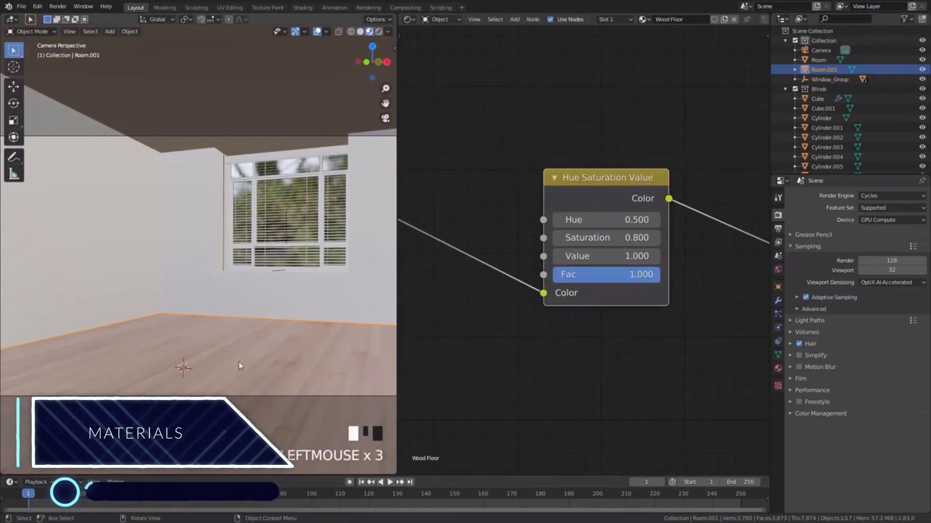
{"action": "left_click", "coordinate": [556, 256]}
{"action": "left_click", "coordinate": [556, 256]}
{"action": "triple_click", "coordinate": [556, 256]}
{"action": "triple_click", "coordinate": [556, 256]}
Duplicate the wood image texture node, load SpecMapv3 into it and connect it to Roughness.
{"action": "scroll", "coordinate": [645, 311], "scroll_direction": "down", "scroll_amount": 7}
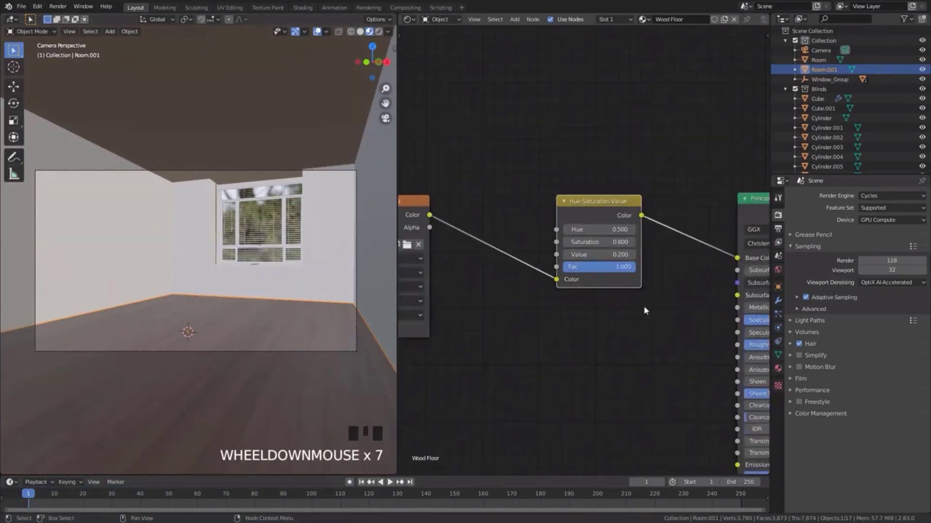
{"action": "middle_click_drag", "start_coordinate": [646, 311], "coordinate": [645, 182]}
{"action": "left_click", "coordinate": [539, 104]}
{"action": "key", "text": "shift+d"}
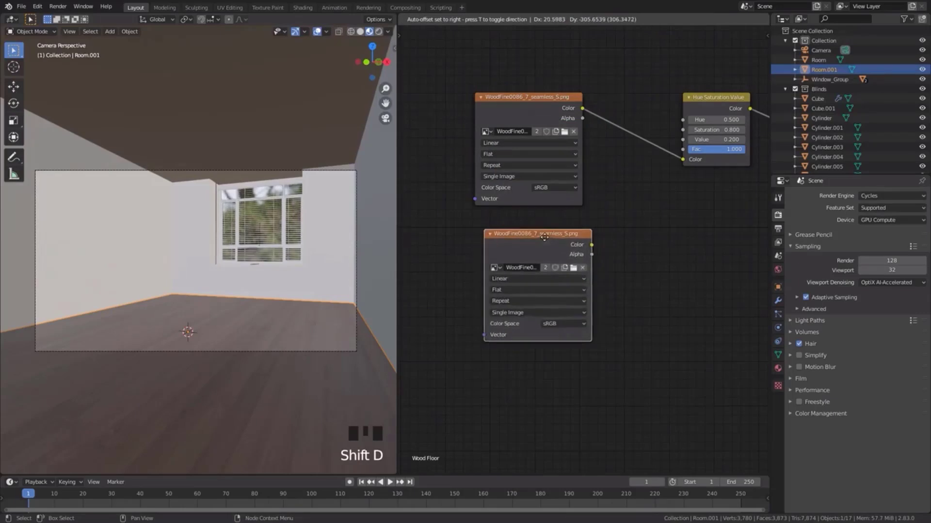
{"action": "left_click", "coordinate": [539, 240]}
{"action": "left_click", "coordinate": [564, 265]}
{"action": "left_click", "coordinate": [528, 354]}
{"action": "left_click", "coordinate": [615, 412]}
{"action": "middle_click_drag", "start_coordinate": [616, 388], "coordinate": [499, 417]}
{"action": "left_click_drag", "start_coordinate": [484, 241], "coordinate": [671, 219]}
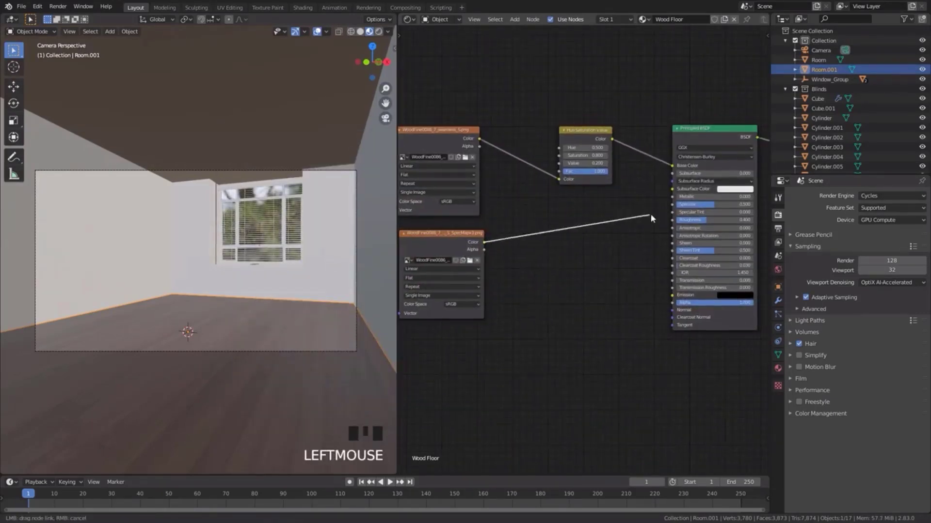
Set the Multiply node's second value to 0.020.
{"action": "middle_click_drag", "start_coordinate": [233, 300], "coordinate": [243, 267], "text": "shift"}
{"action": "scroll", "coordinate": [233, 343], "scroll_direction": "up", "scroll_amount": 3}
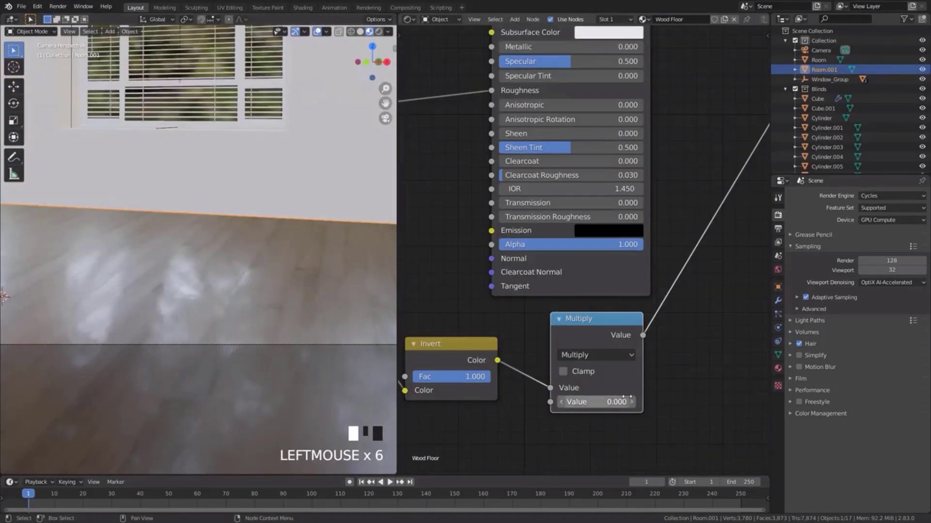
{"action": "double_click", "coordinate": [591, 401]}
{"action": "type", "text": "0.1"}
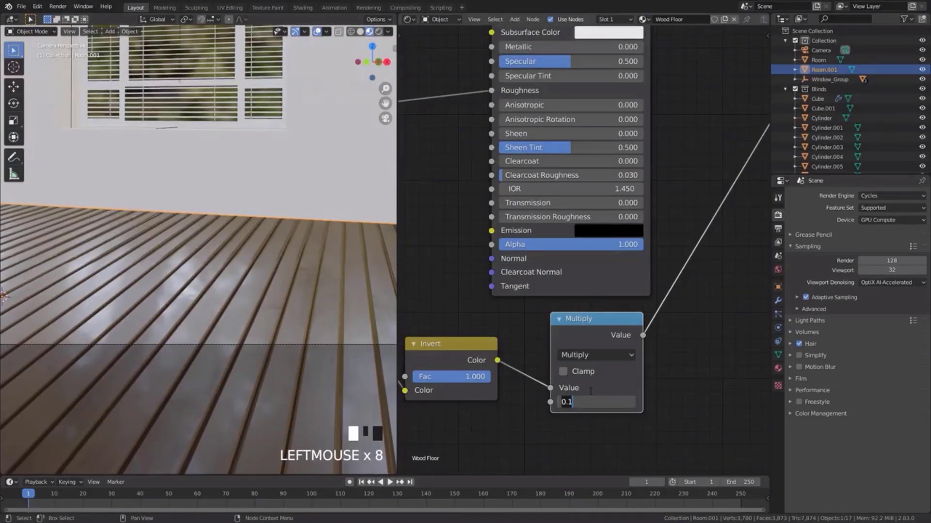
{"action": "key", "text": "Return"}
{"action": "scroll", "coordinate": [599, 401], "scroll_direction": "down", "scroll_amount": 3}
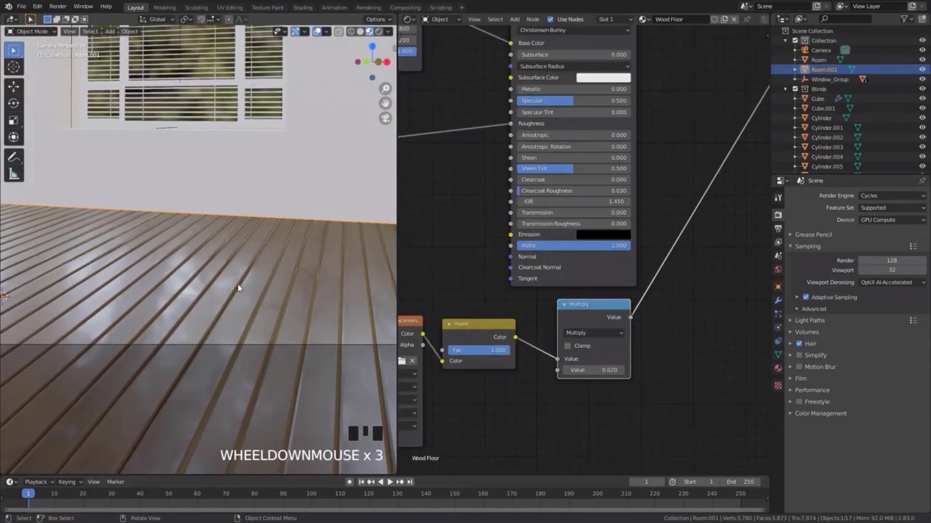
Insert a ColorRamp after the Multiply node and slide its dark stop to boost contrast.
{"action": "middle_click_drag", "start_coordinate": [584, 183], "coordinate": [439, 195]}
{"action": "left_click", "coordinate": [617, 192]}
{"action": "left_click", "coordinate": [582, 291]}
{"action": "scroll", "coordinate": [507, 352], "scroll_direction": "up", "scroll_amount": 2}
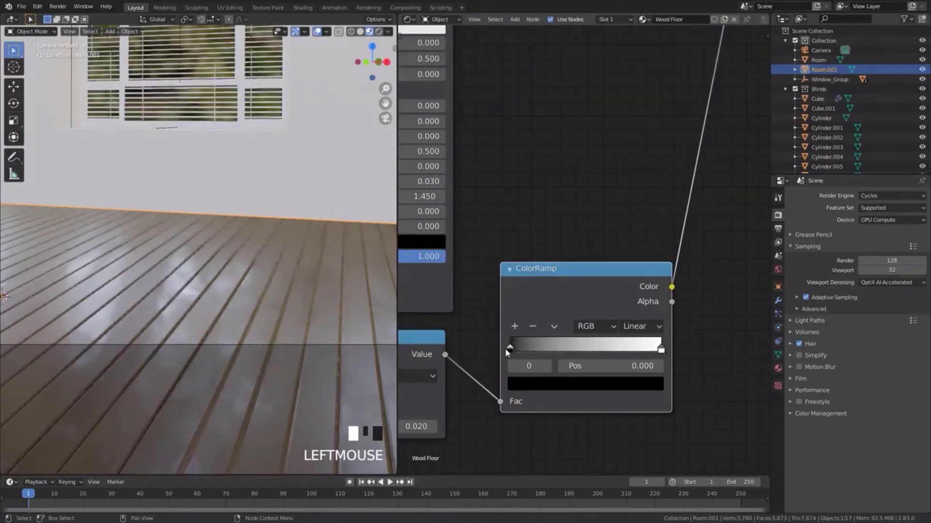
{"action": "left_click_drag", "start_coordinate": [510, 350], "coordinate": [512, 351]}
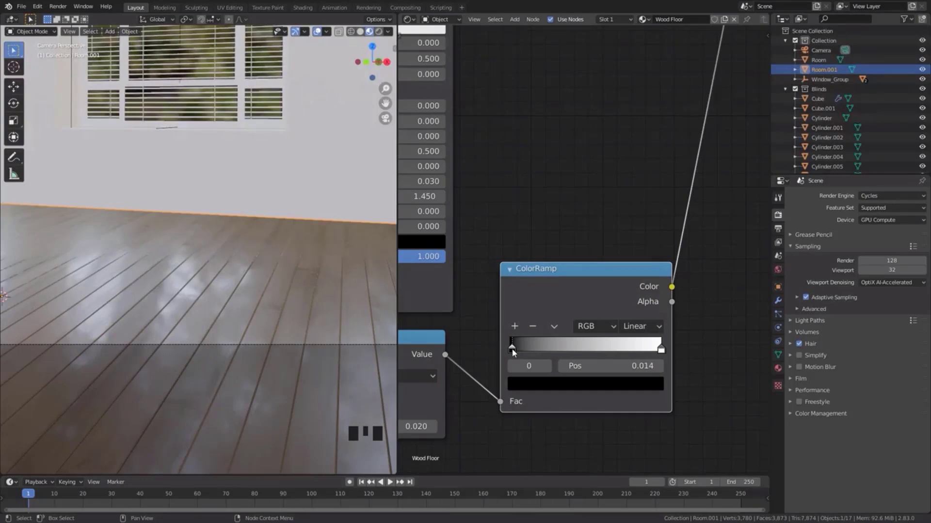
{"action": "scroll", "coordinate": [283, 253], "scroll_direction": "up", "scroll_amount": 2}
{"action": "middle_click_drag", "start_coordinate": [576, 452], "coordinate": [488, 291], "text": "ctrl"}
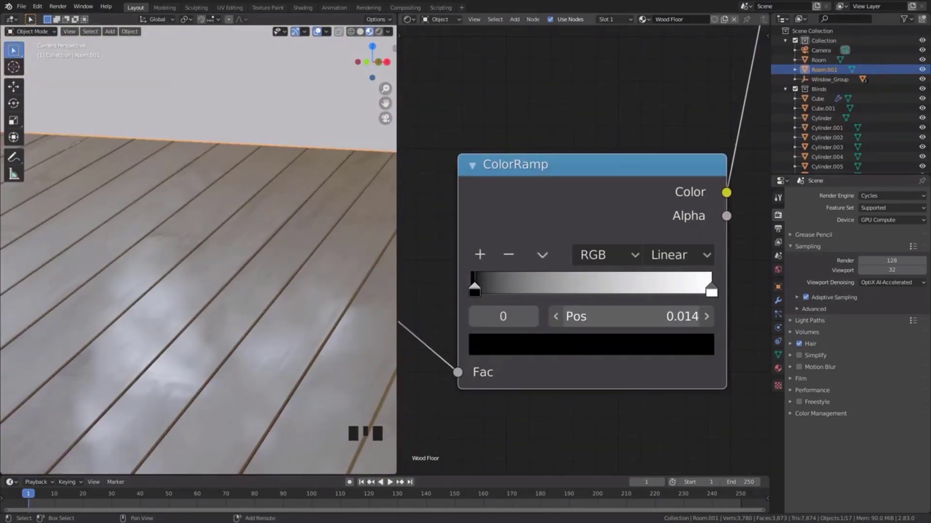
{"action": "scroll", "coordinate": [296, 344], "scroll_direction": "up", "scroll_amount": 5}
{"action": "scroll", "coordinate": [293, 243], "scroll_direction": "down", "scroll_amount": 2}
Switch to Rendered shading and orbit past the sofa, dining table, doors and kitchen.
{"action": "key", "text": "z"}
{"action": "left_click", "coordinate": [266, 213]}
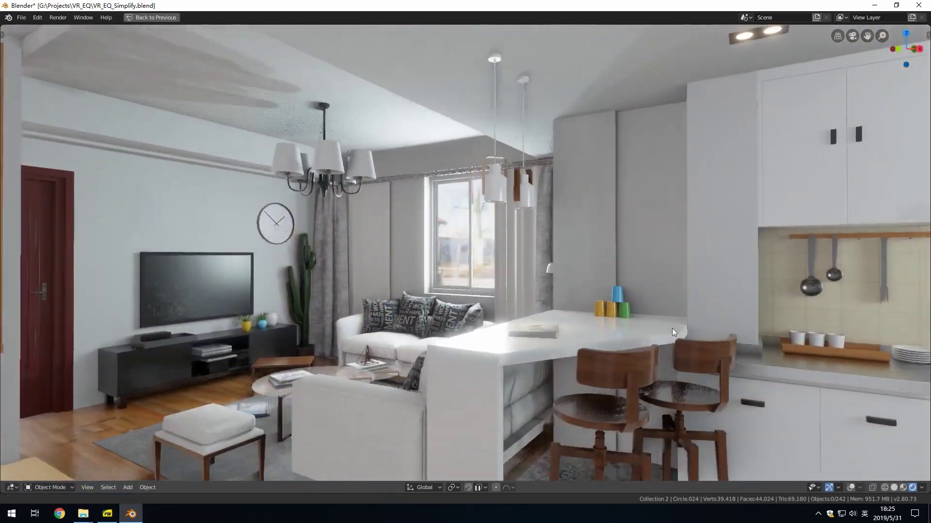
{"action": "middle_click_drag", "start_coordinate": [672, 328], "coordinate": [530, 275]}
{"action": "middle_click_drag", "start_coordinate": [584, 301], "coordinate": [554, 302]}
{"action": "middle_click_drag", "start_coordinate": [440, 295], "coordinate": [530, 313]}
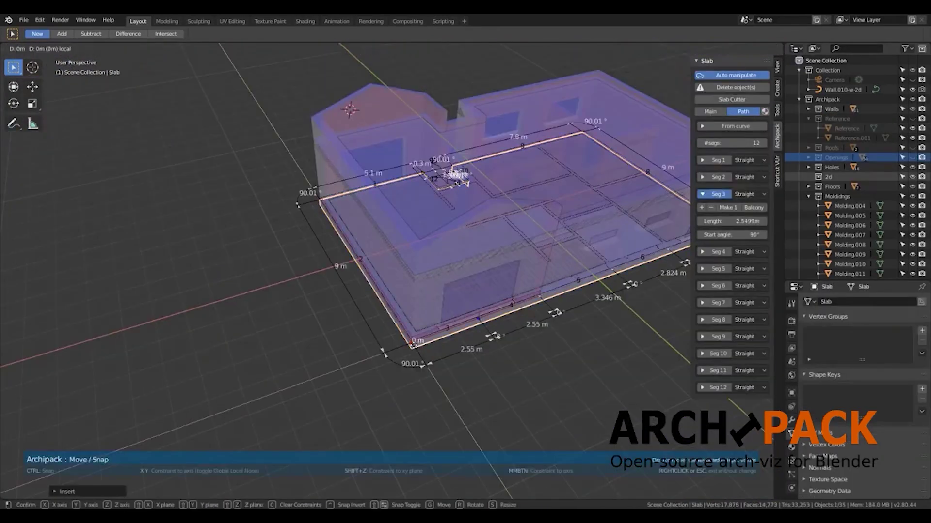
Drag a point of the Archipack slab outline to pull out a notch.
{"action": "left_click_drag", "start_coordinate": [528, 306], "coordinate": [507, 325]}
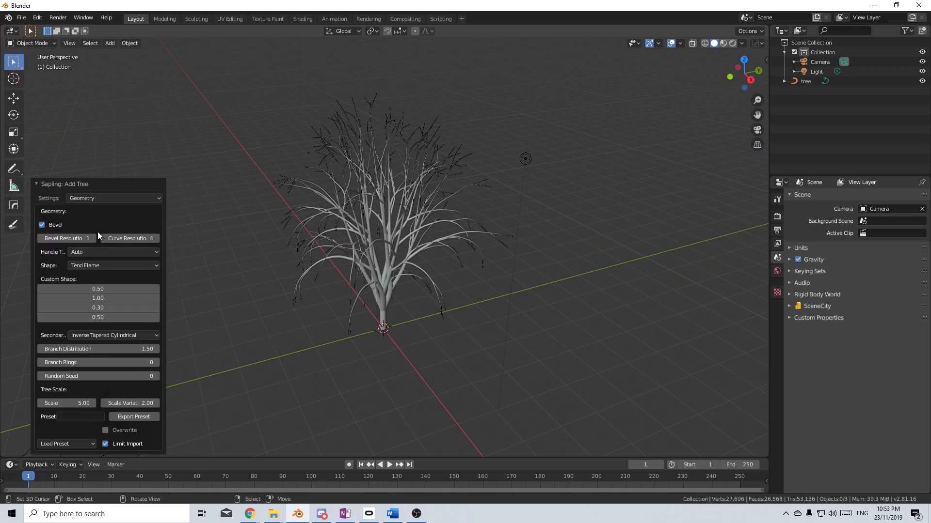
Turn on Show Leaves for the Sapling tree and pick a leaf shape.
{"action": "left_click", "coordinate": [123, 199]}
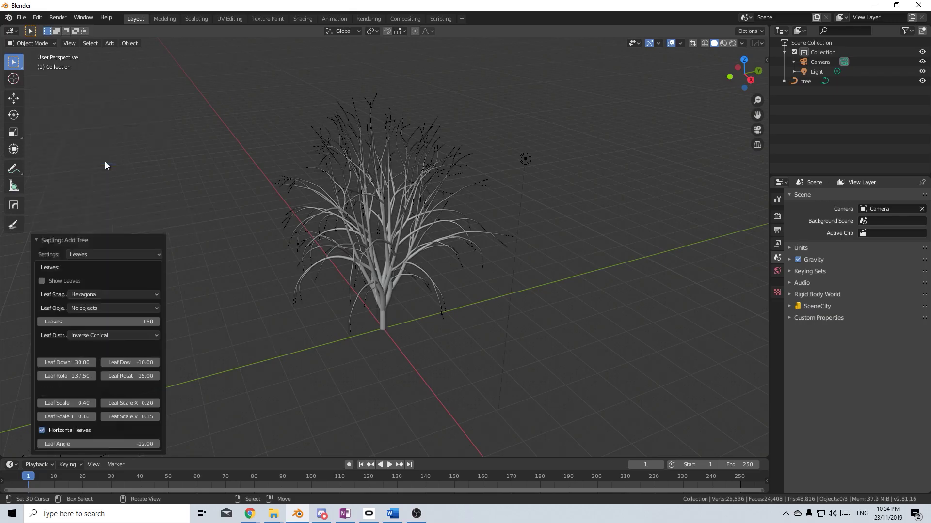
{"action": "left_click", "coordinate": [41, 281]}
{"action": "left_click", "coordinate": [89, 295]}
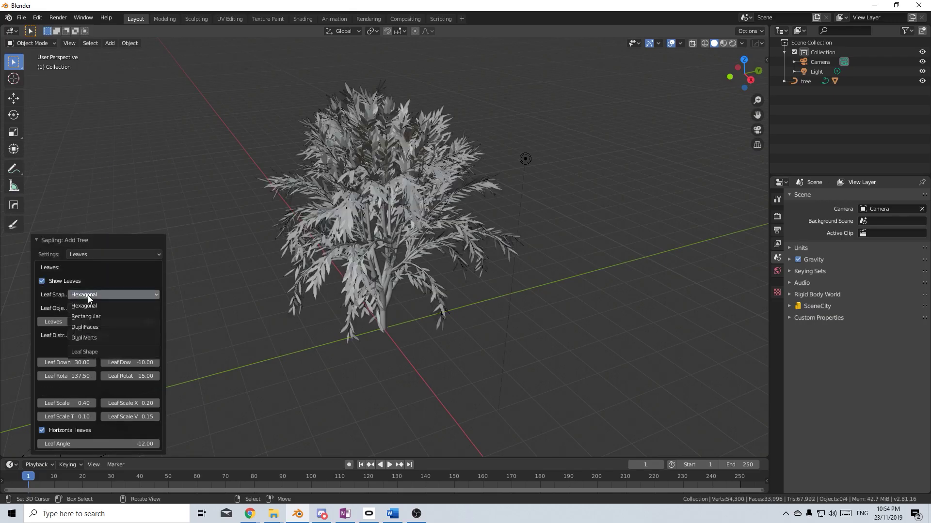
{"action": "left_click", "coordinate": [106, 293]}
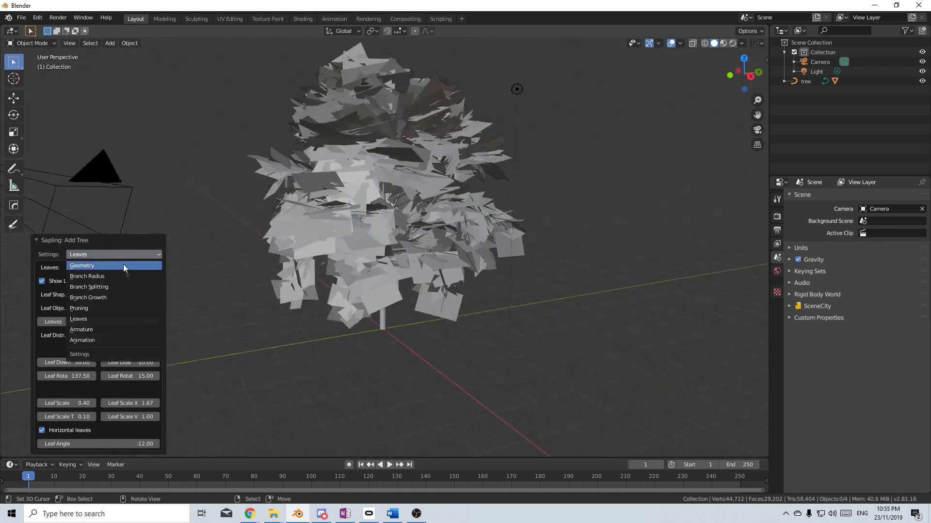
{"action": "left_click", "coordinate": [124, 266]}
Select the leaves, connect the leaf texture to Base Color and scale the leaf UVs to fit.
{"action": "middle_click_drag", "start_coordinate": [291, 315], "coordinate": [475, 329]}
{"action": "left_click", "coordinate": [475, 328]}
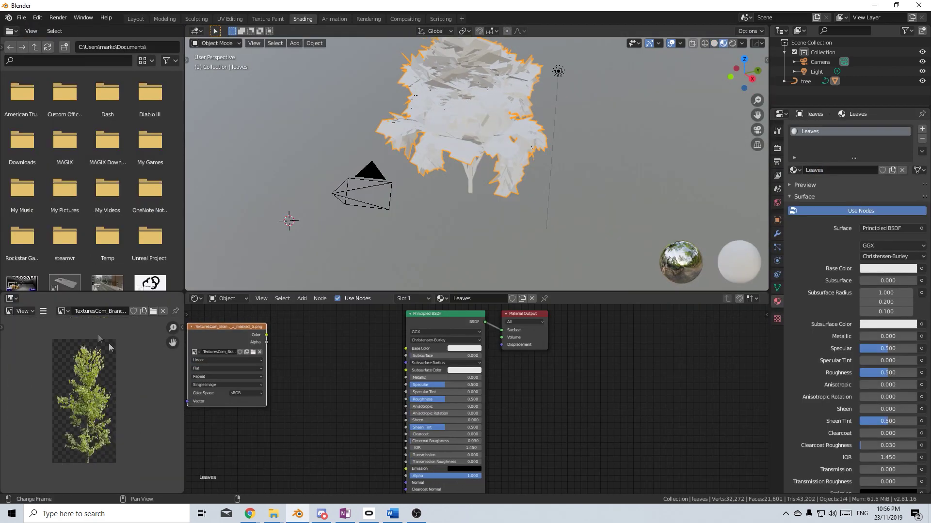
{"action": "left_click_drag", "start_coordinate": [266, 335], "coordinate": [406, 349]}
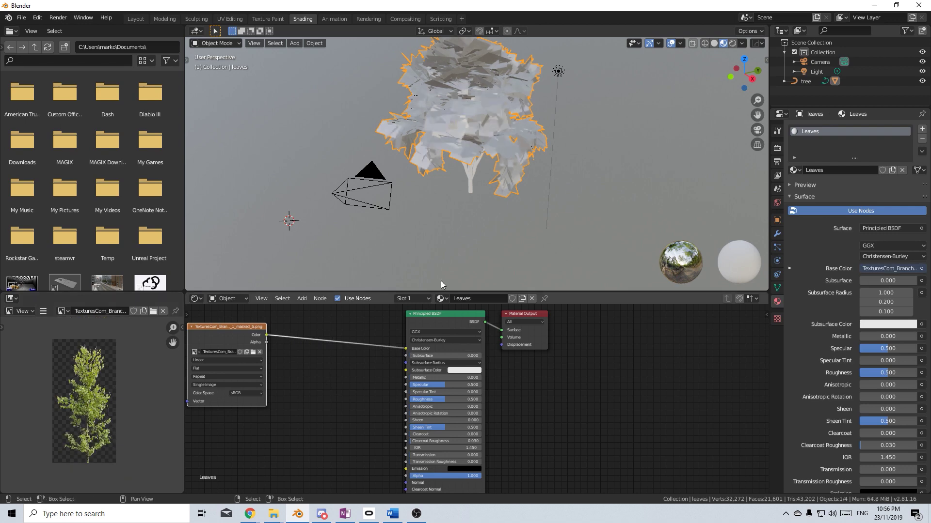
{"action": "scroll", "coordinate": [465, 160], "scroll_direction": "up", "scroll_amount": 3}
{"action": "key", "text": "Tab"}
{"action": "left_click", "coordinate": [130, 431]}
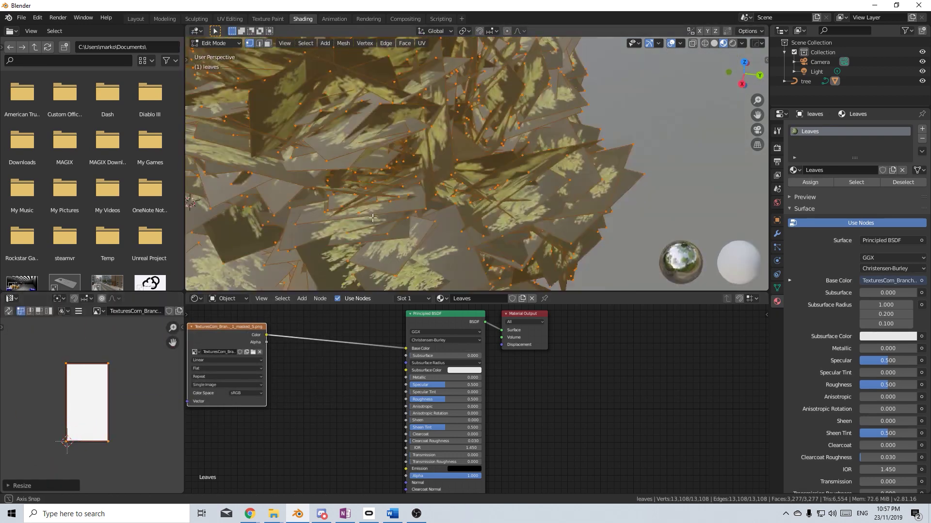
Search for a Transparent BSDF node to add, then select the tree trunk object.
{"action": "key", "text": "shift+a"}
{"action": "type", "text": "tran"}
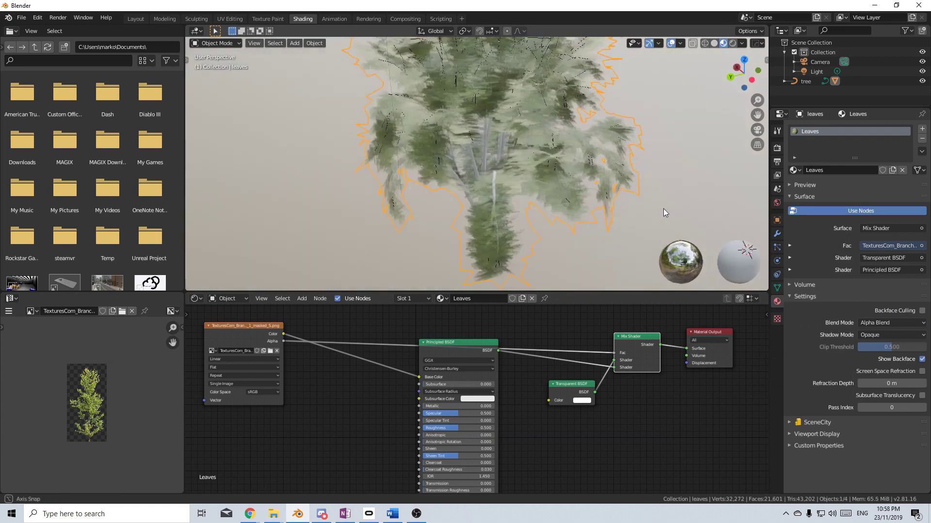
{"action": "left_click", "coordinate": [494, 220]}
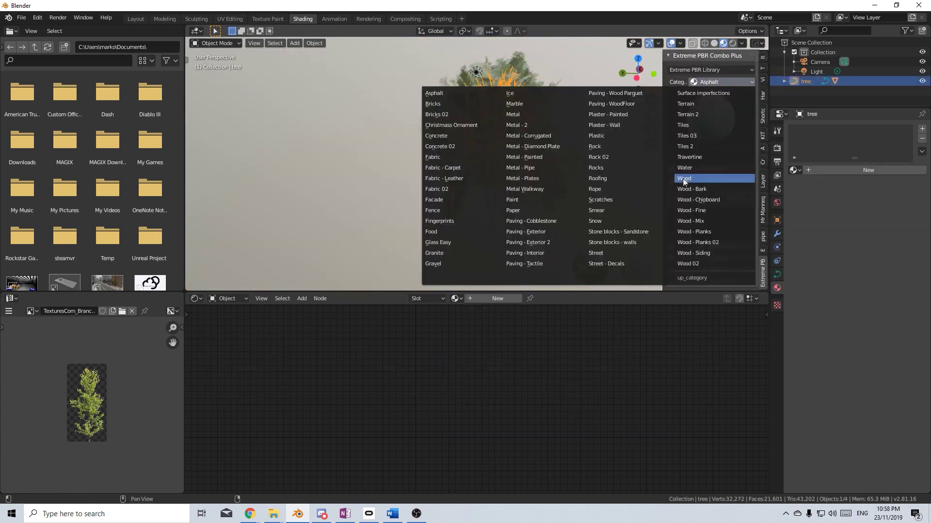